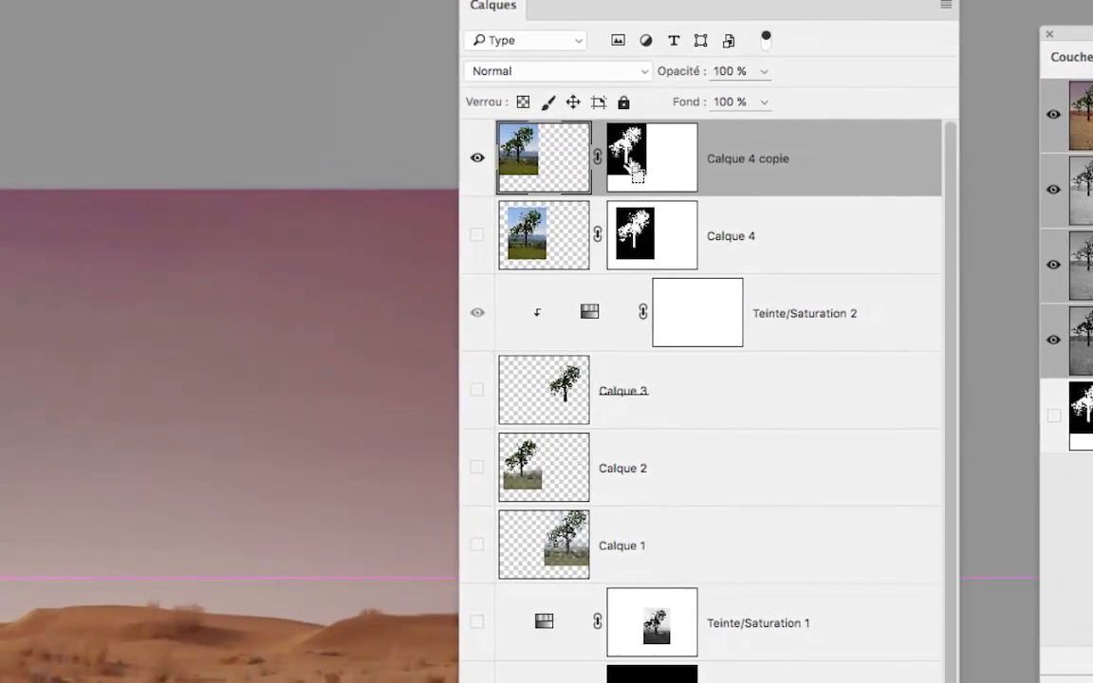
Step: Load the Calque 4 copie layer mask as a selection and move the Layers panel clear of the image
ctrl+click(634, 173)
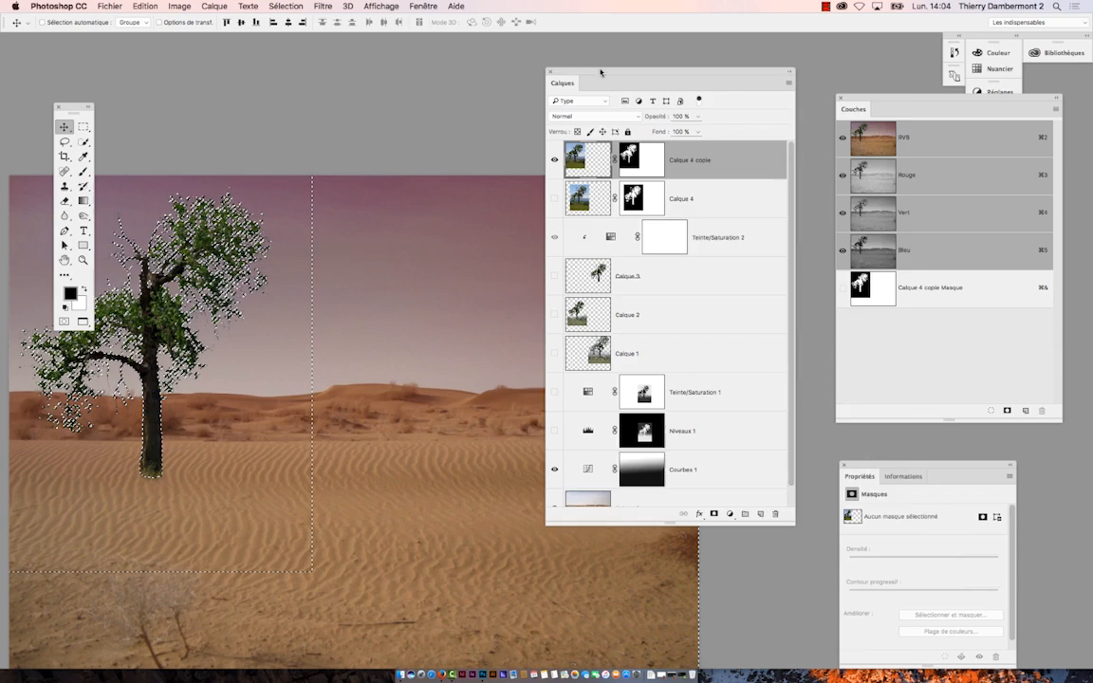
drag(600, 73, 731, 70)
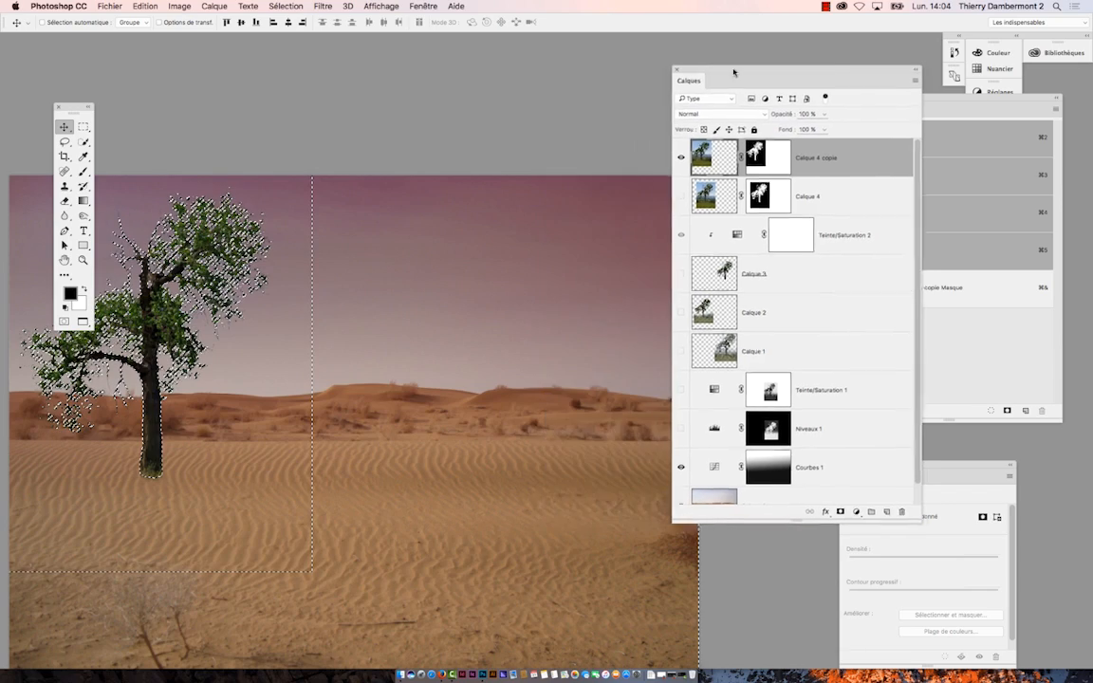
drag(427, 164, 548, 121)
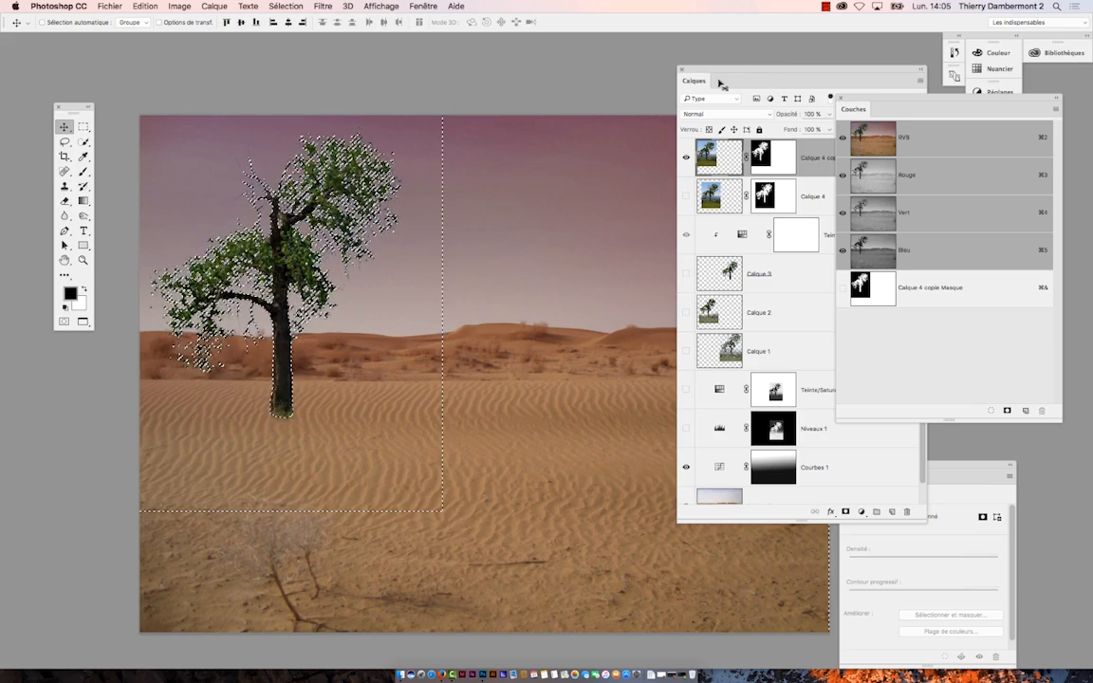
click(784, 169)
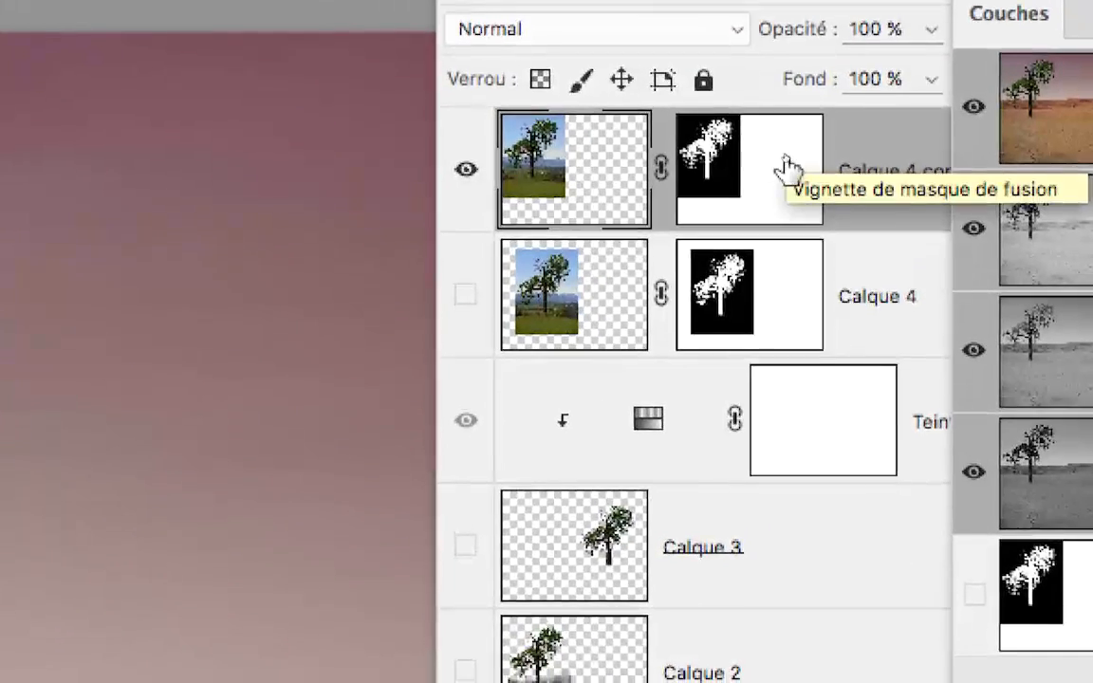
scroll(572, 280, down, 2)
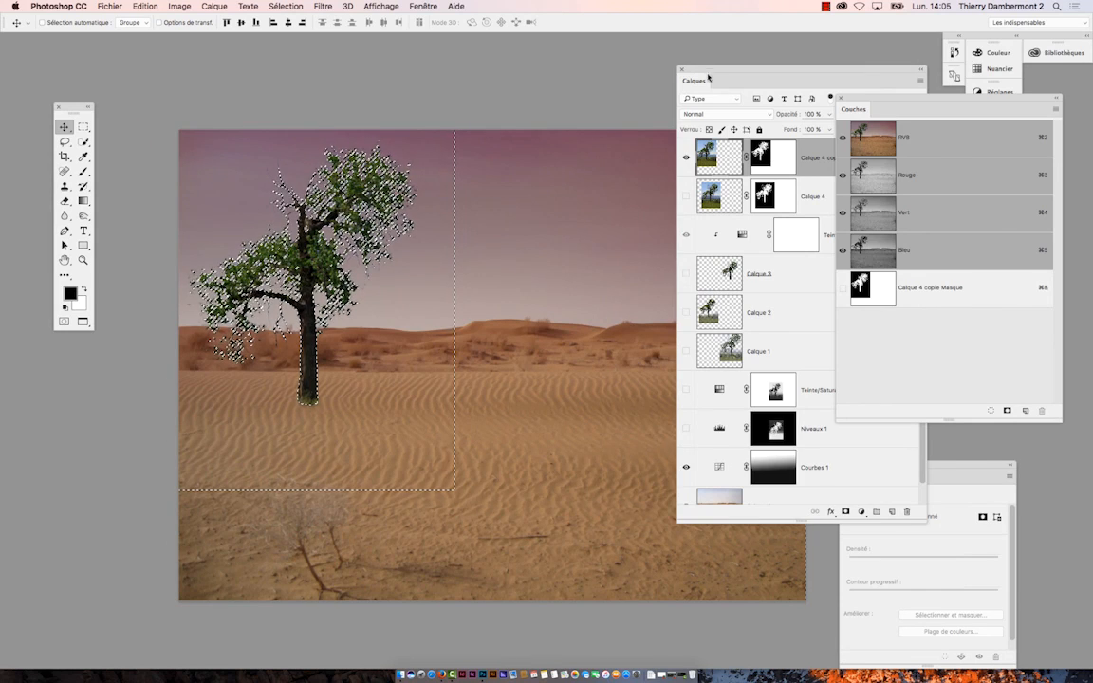
drag(708, 78, 868, 55)
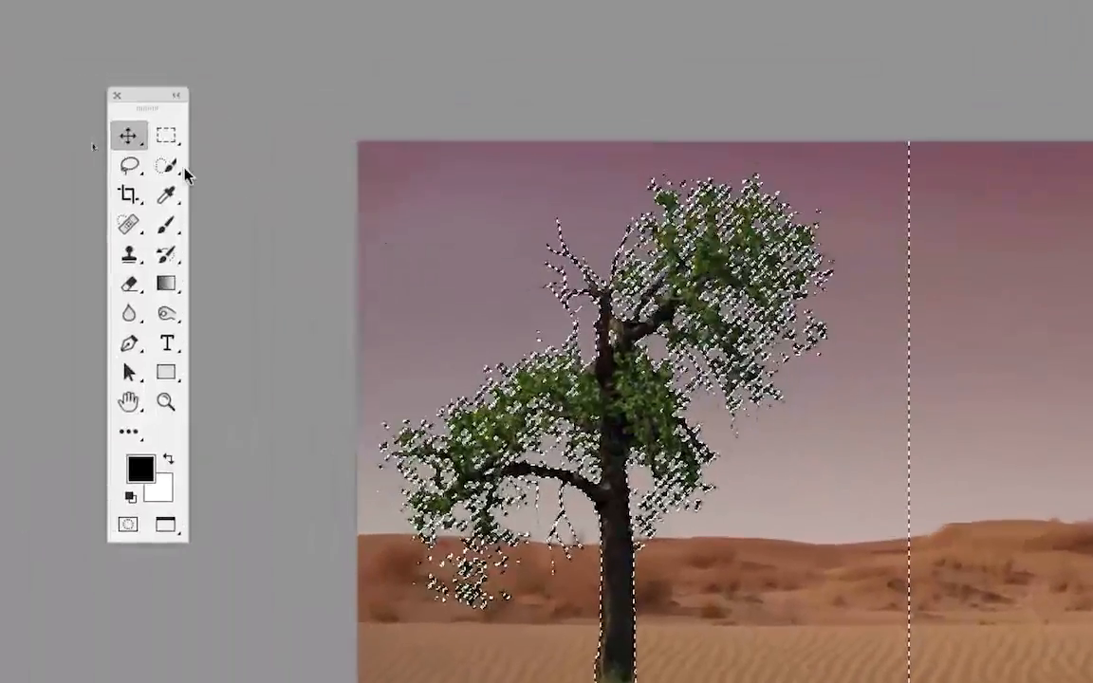
Step: Activate the Rectangular Marquee tool and move the Channels panel away from the Layers panel and the image
click(168, 158)
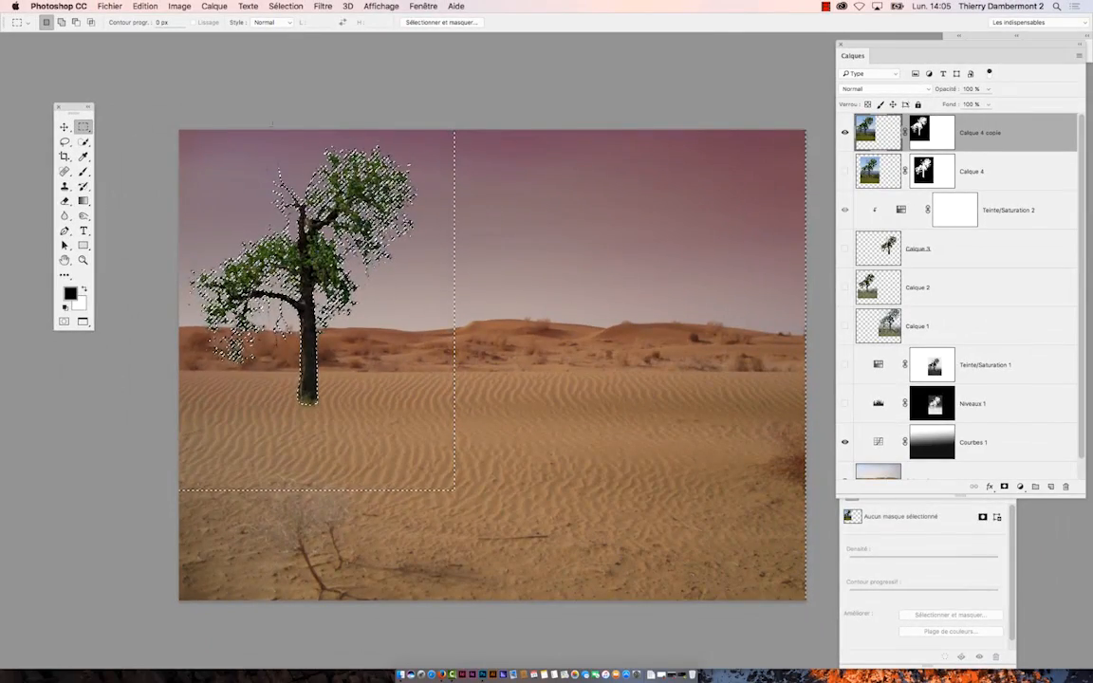
key(alt)
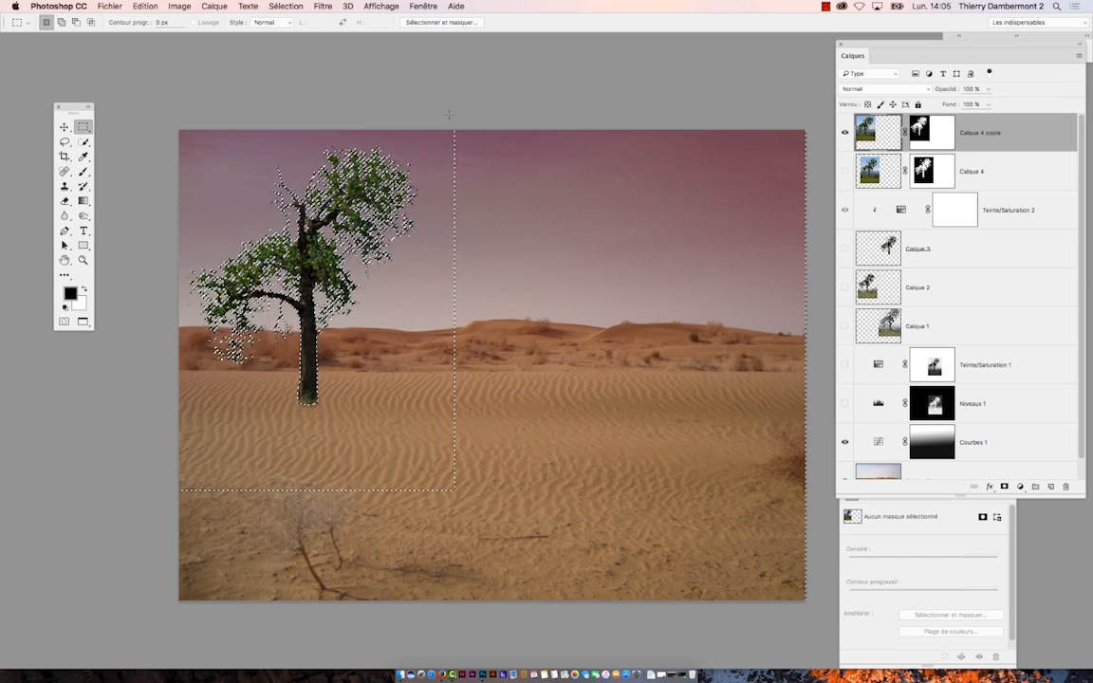
key(shift+F7)
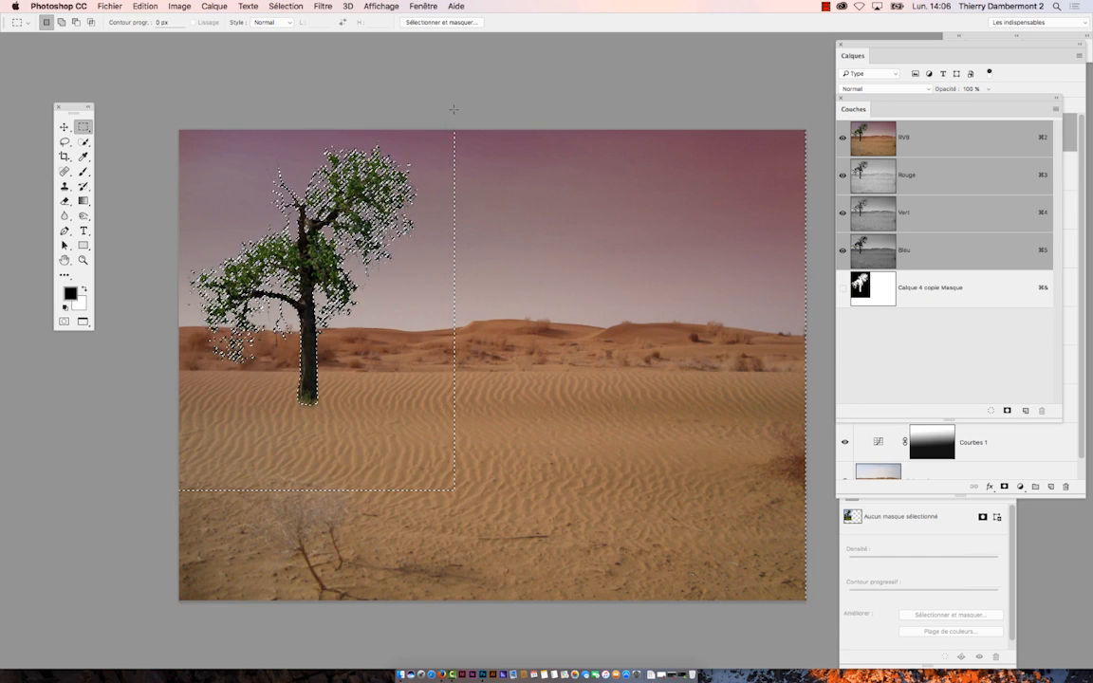
drag(864, 98, 122, 499)
drag(204, 477, 142, 460)
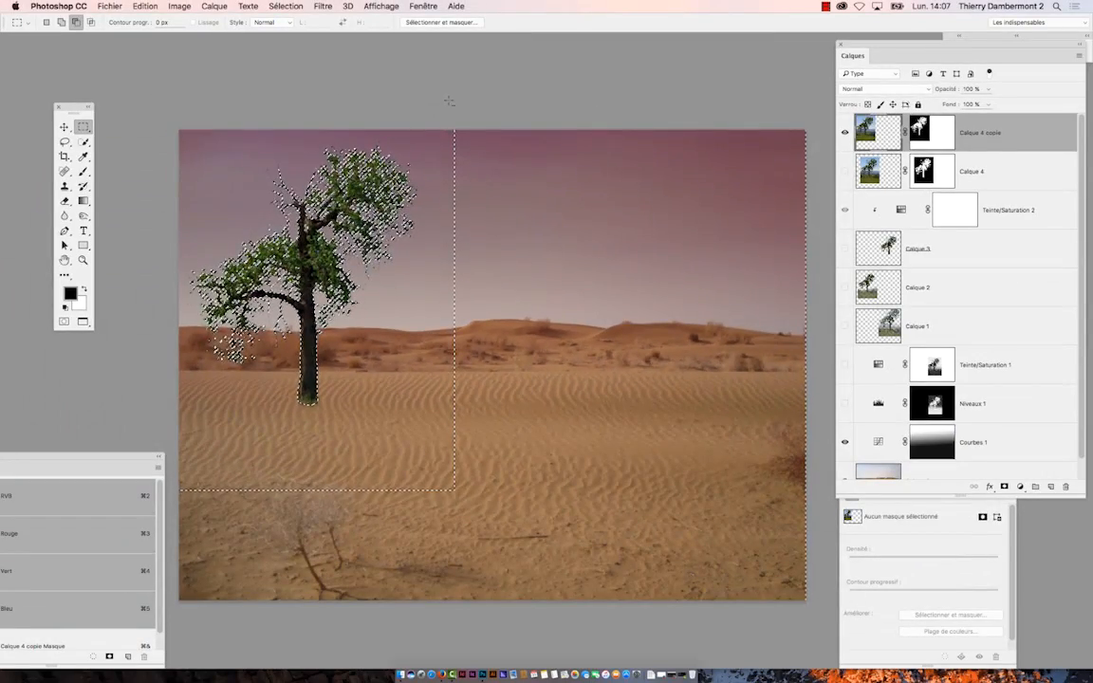
Step: Subtract the areas beside and below the tree's rectangle from the selection, then deselect everything
drag(449, 130, 839, 612)
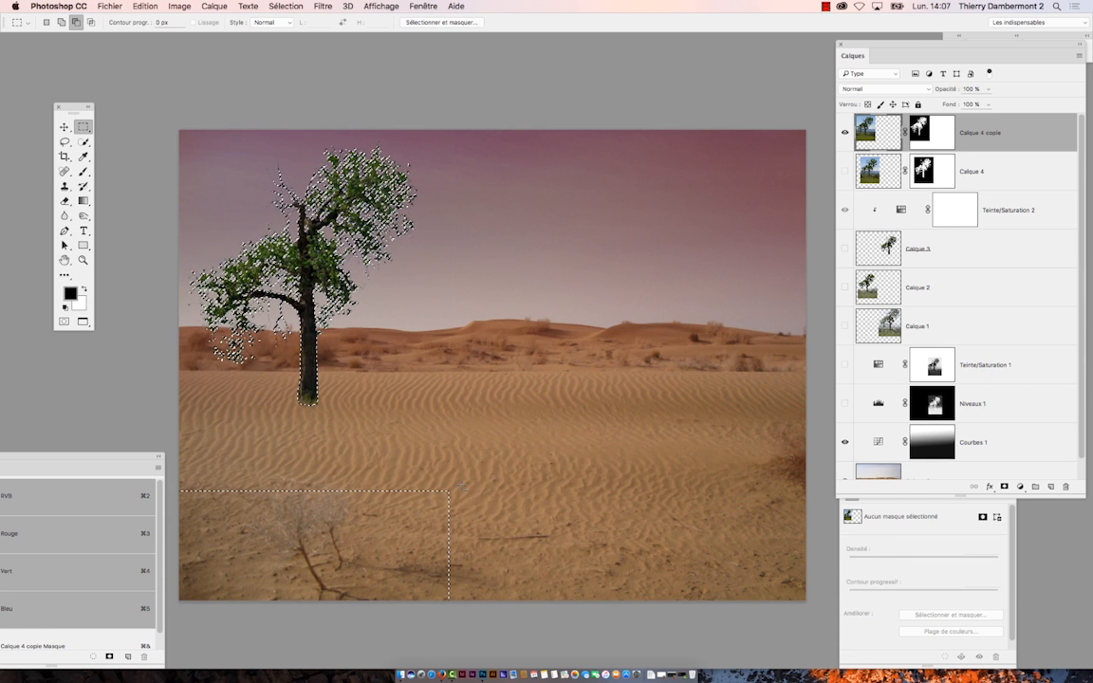
drag(463, 489, 166, 612)
click(286, 6)
click(323, 31)
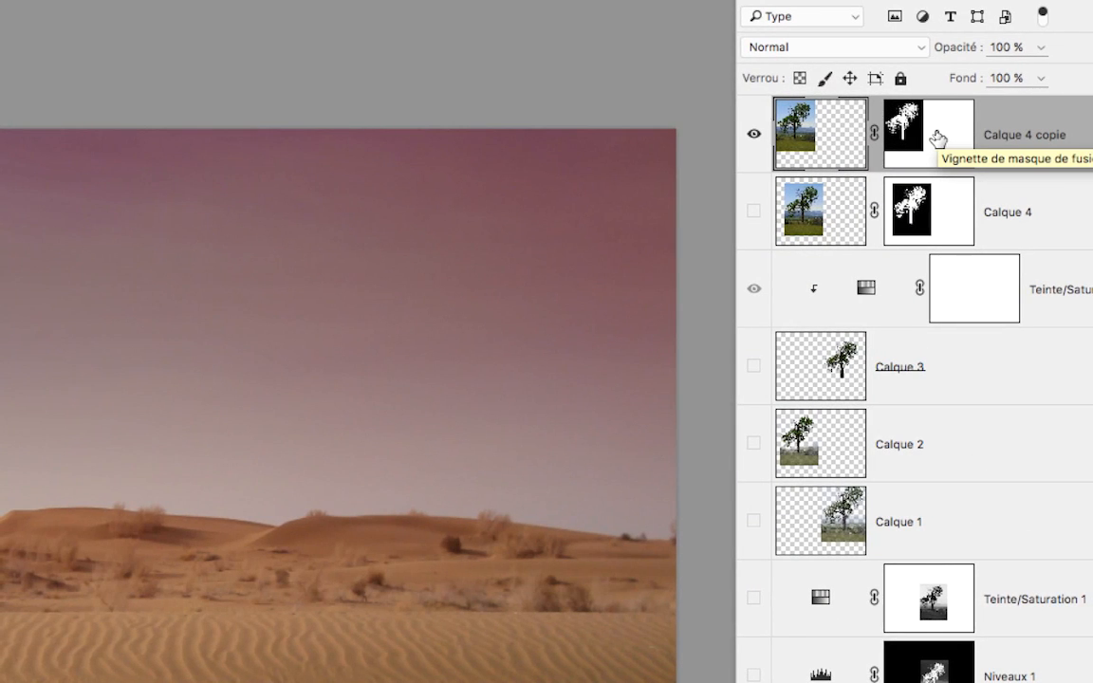
Step: Display the Calque 4 copie layer mask alone and select its white areas beside and below the black rectangle
alt+click(938, 139)
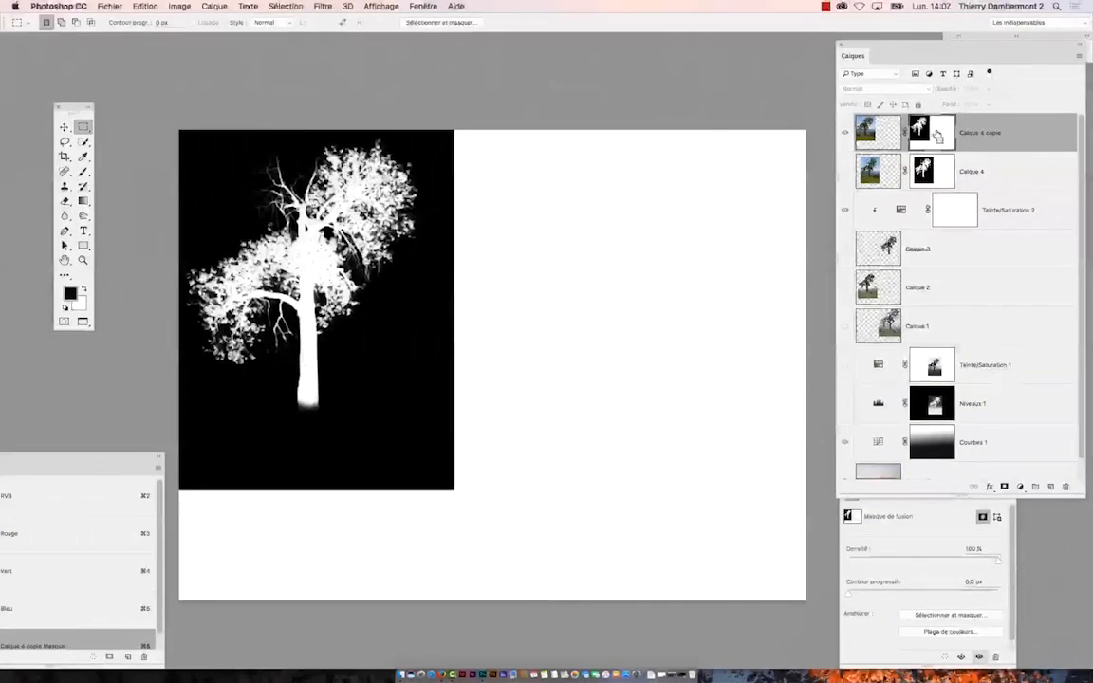
drag(451, 116, 845, 617)
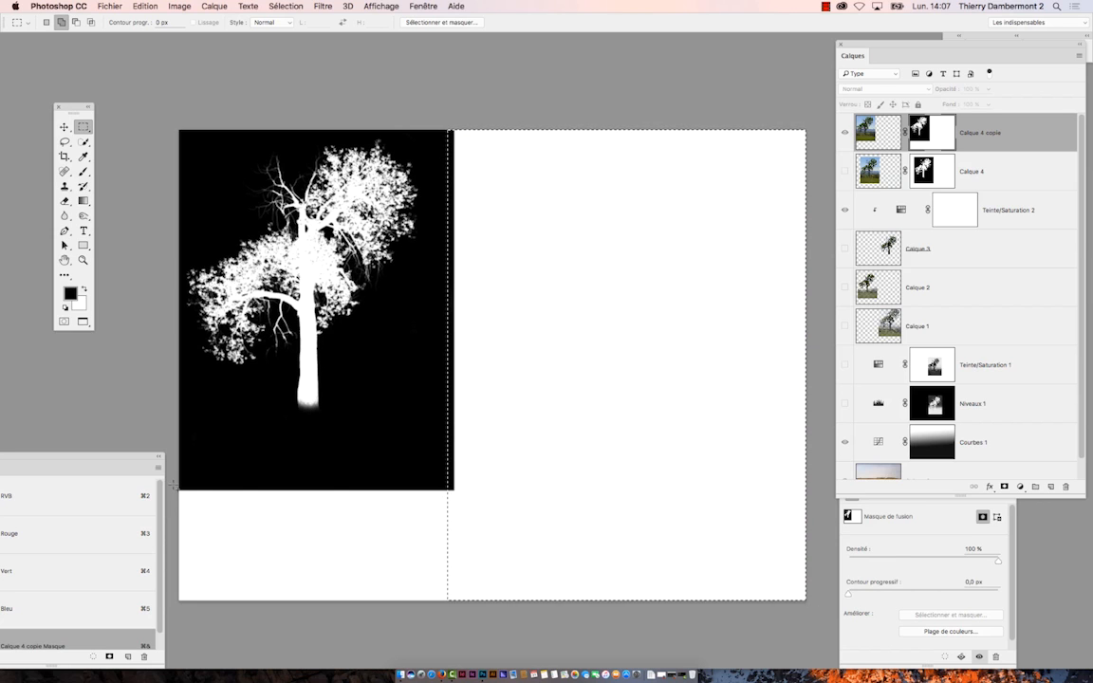
drag(181, 490, 504, 624)
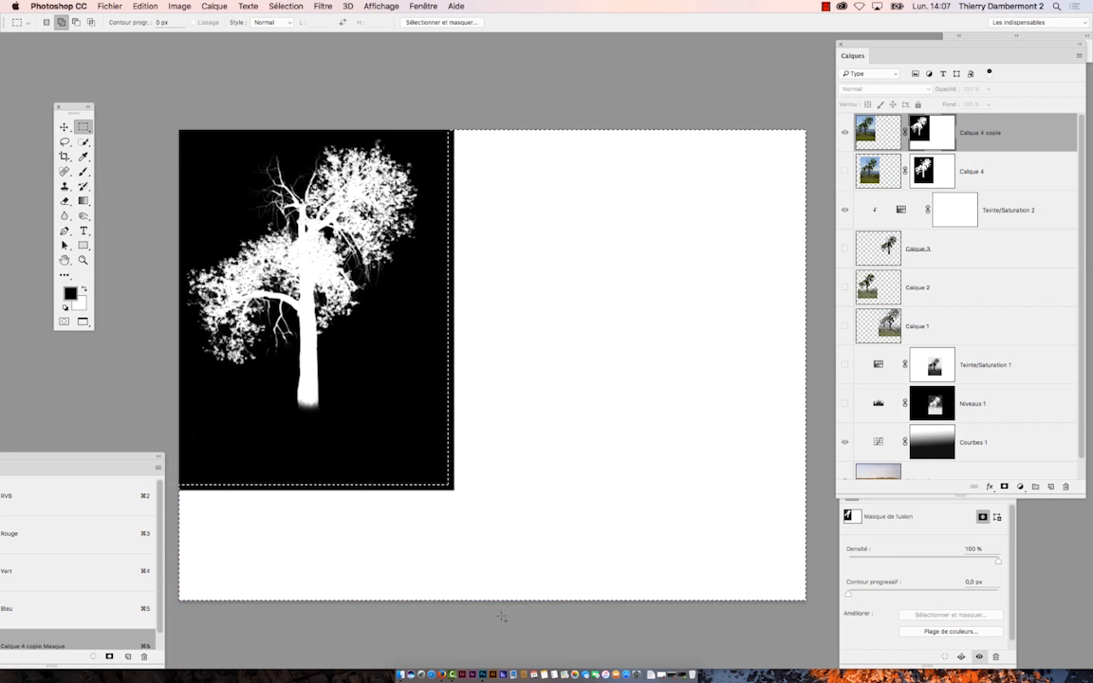
Step: Fill the selected white areas of the Calque 4 copie mask with black (Noir)
click(145, 6)
click(177, 177)
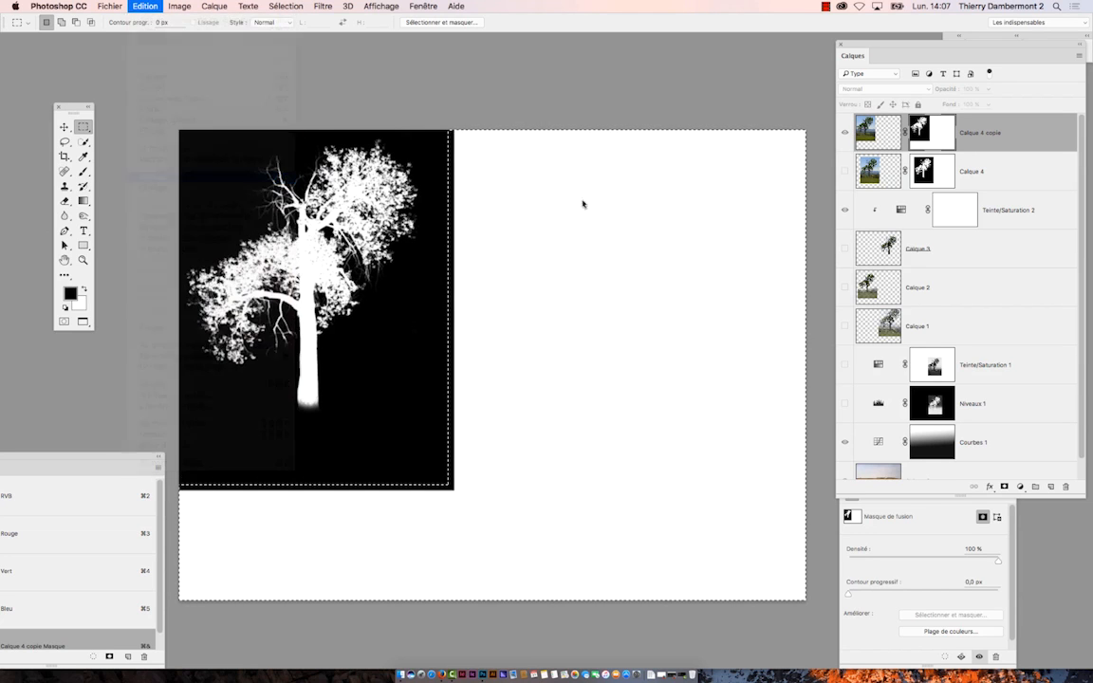
click(549, 272)
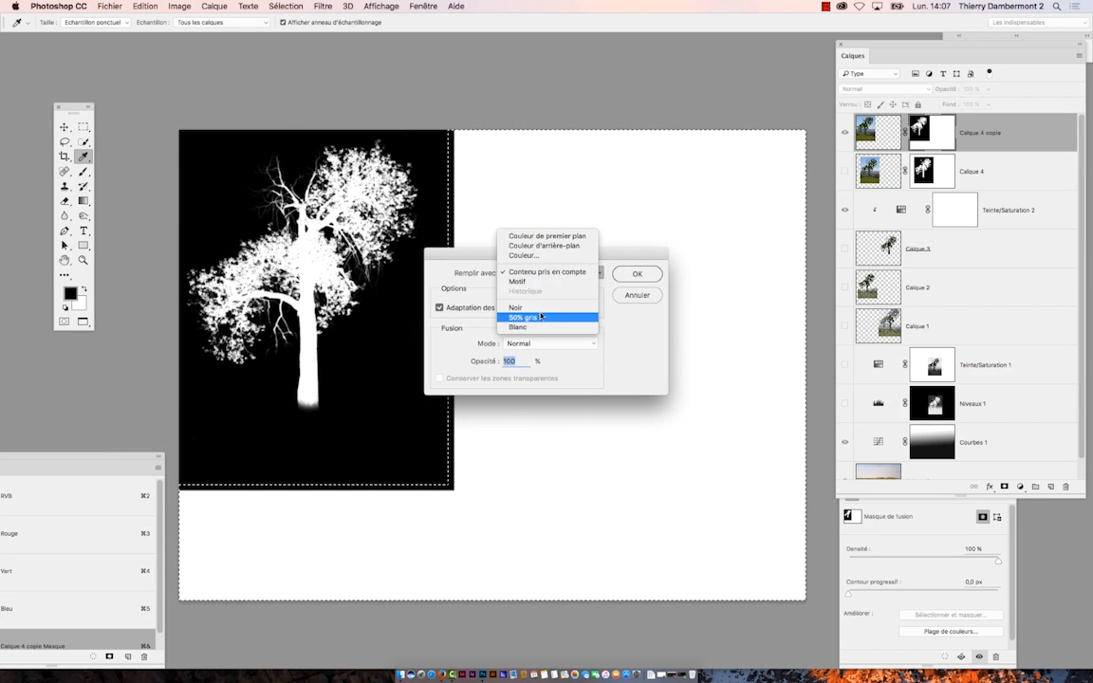
click(516, 308)
click(639, 274)
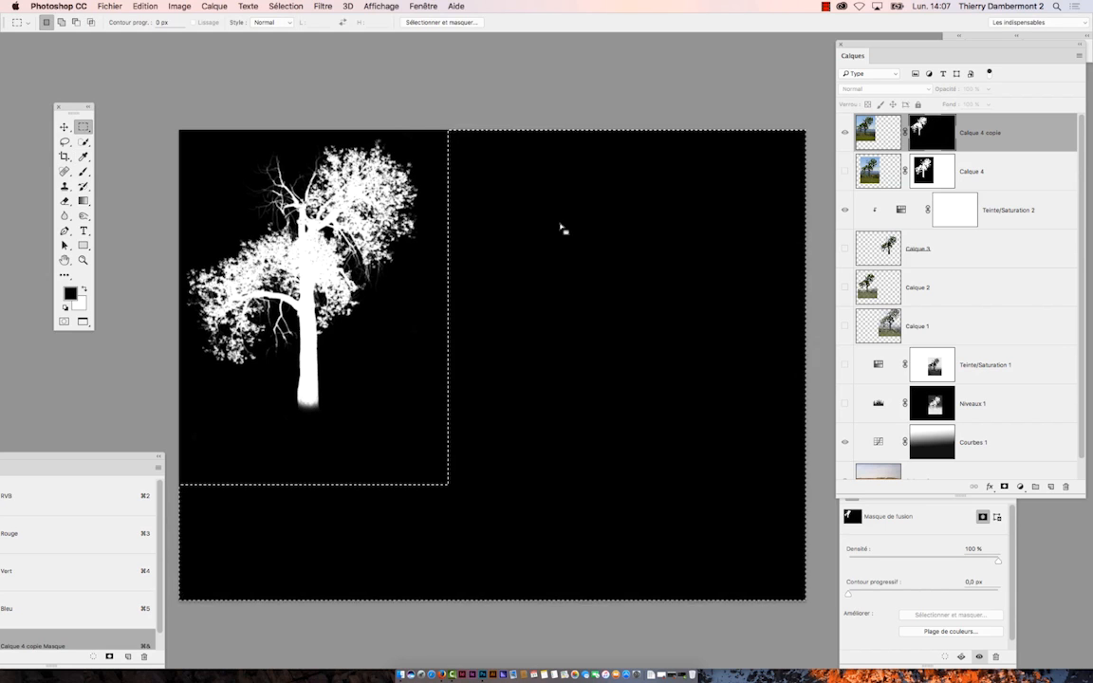
Step: Deselect, return from the mask view to the image, and load the Calque 4 copie mask as a selection
click(286, 6)
click(313, 32)
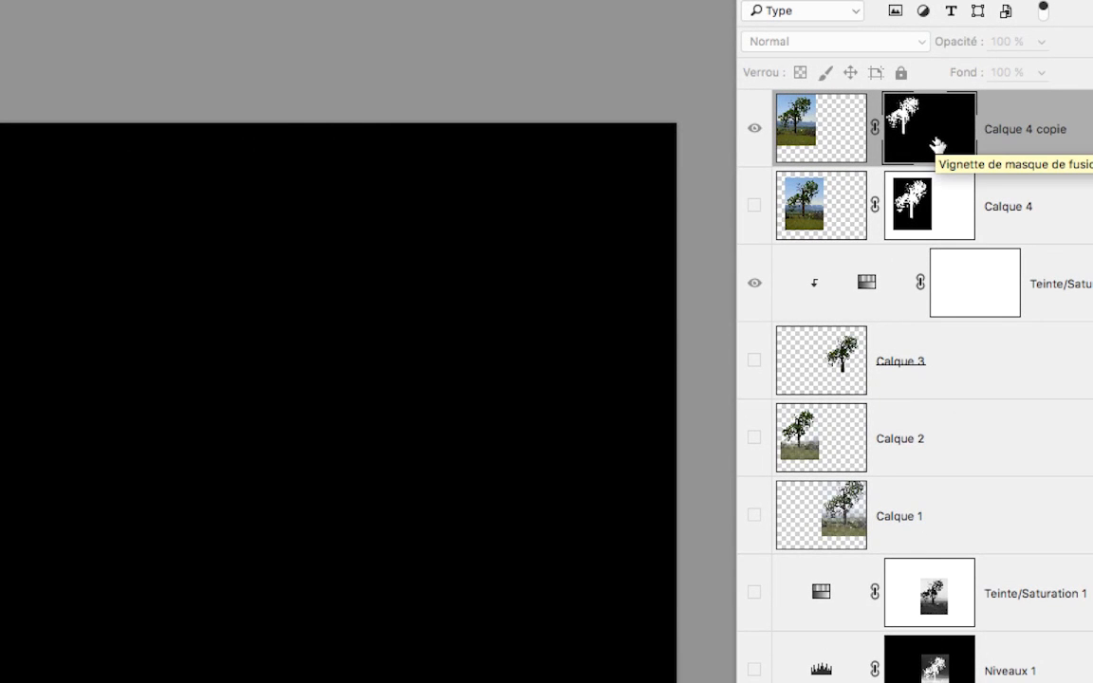
click(937, 145)
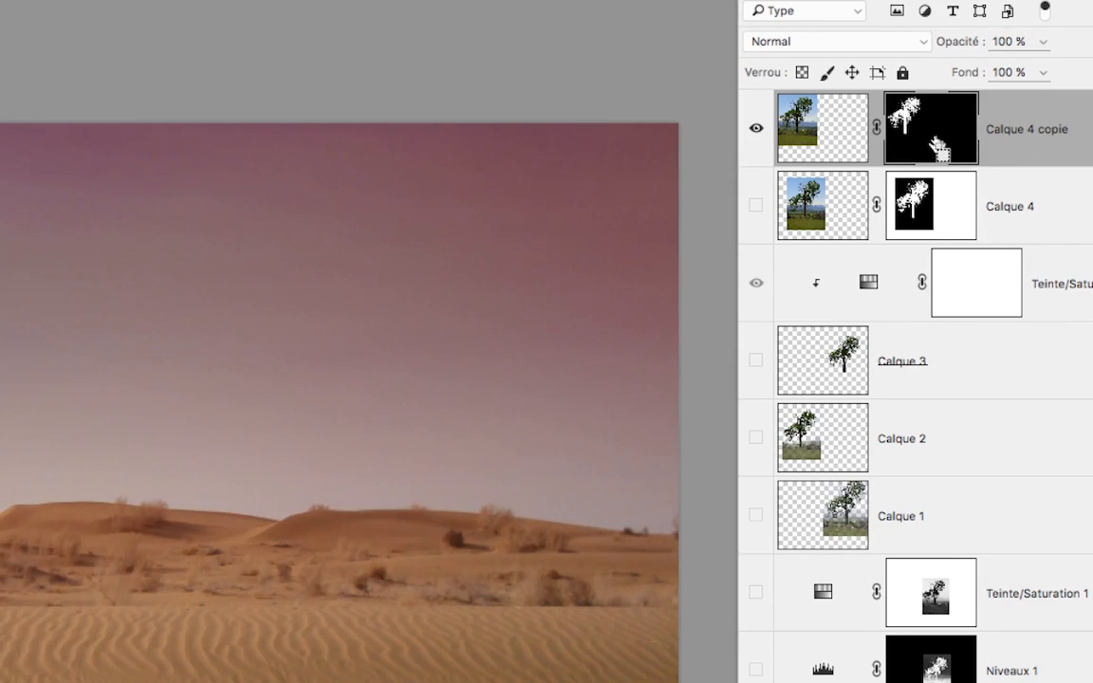
ctrl+click(940, 142)
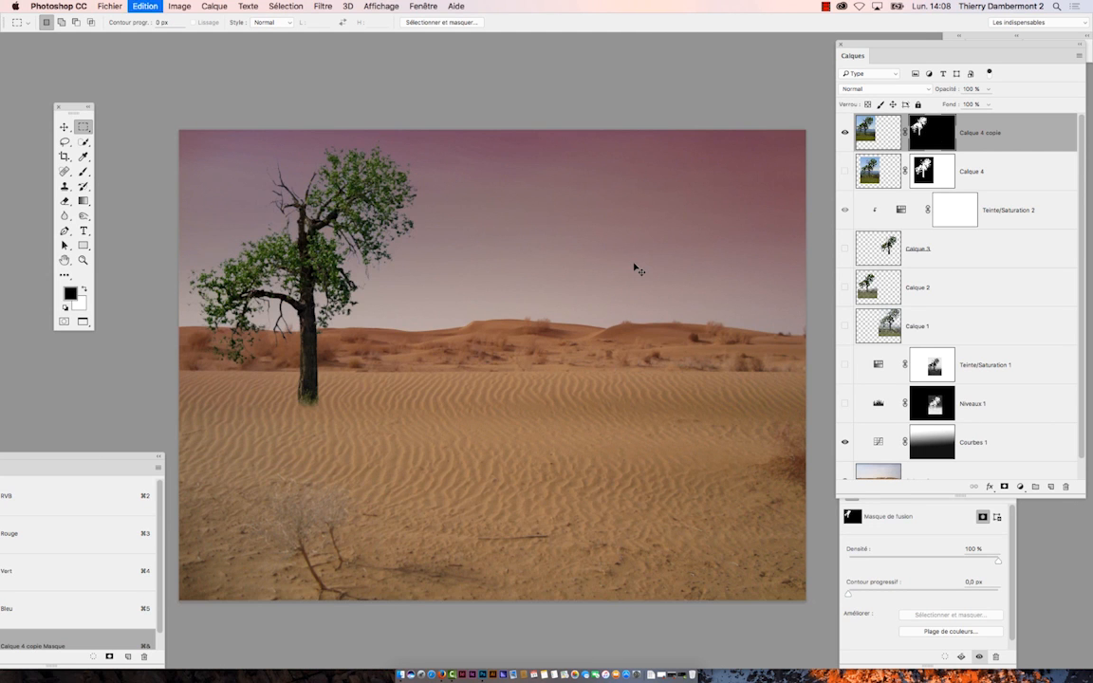
key(super+shift+d)
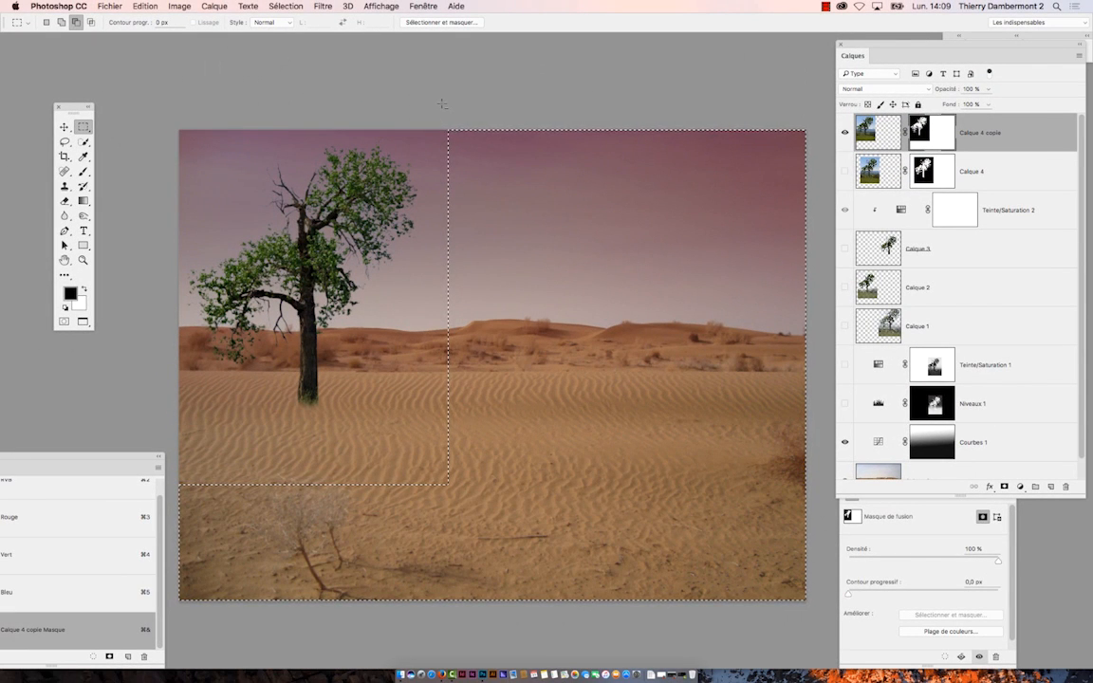
drag(443, 104, 854, 598)
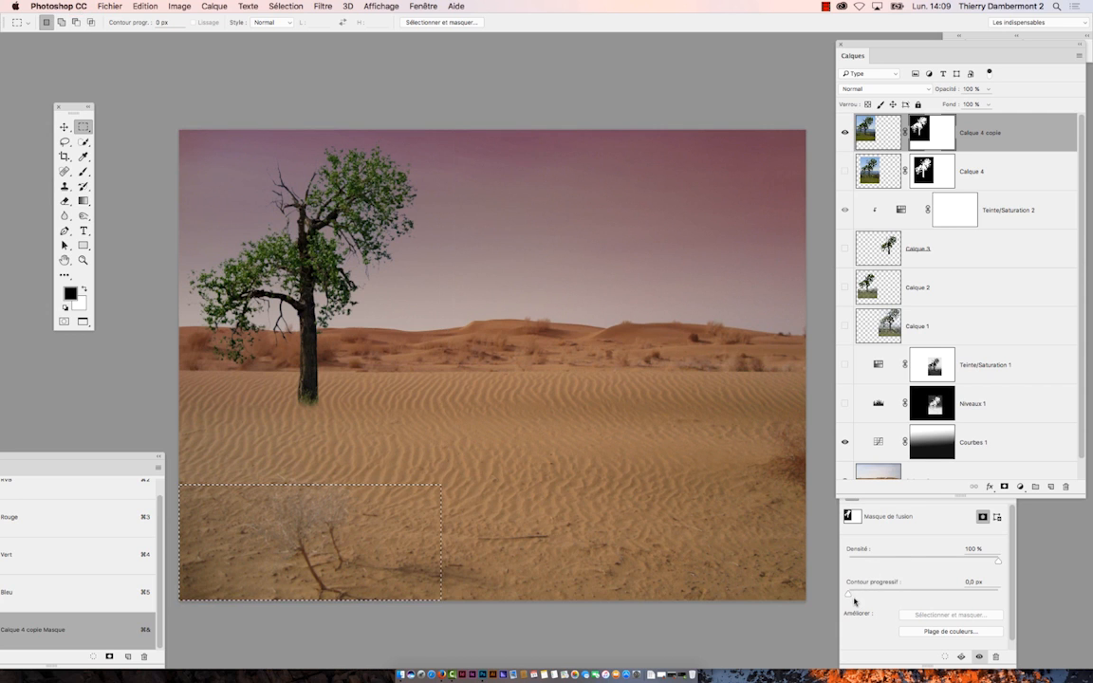
key(ctrl+alt+z)
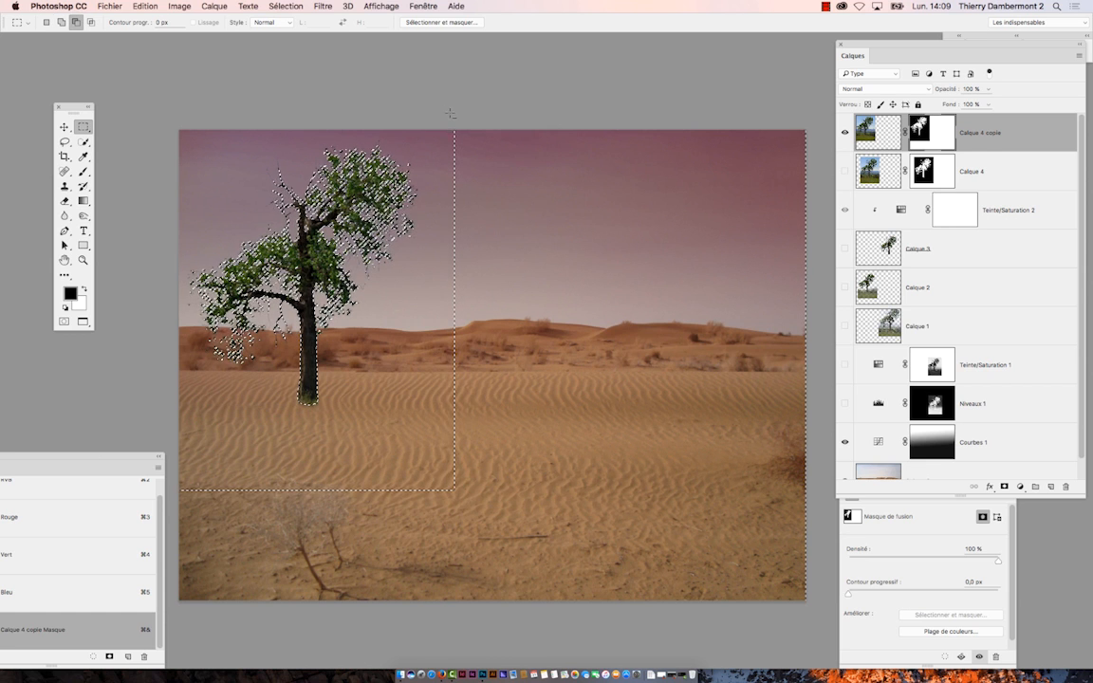
Step: Subtract the areas beside and below the tree's rectangle from the mask selection, keeping only the tree selected
drag(452, 111, 615, 332)
drag(762, 528, 822, 586)
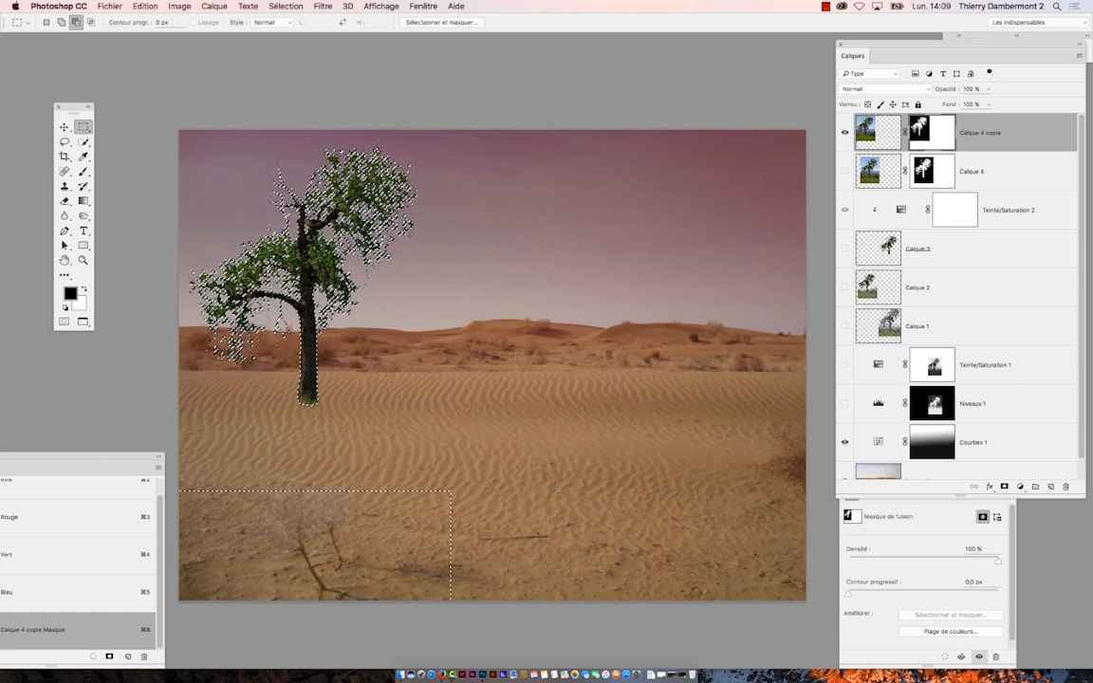
drag(495, 477, 166, 598)
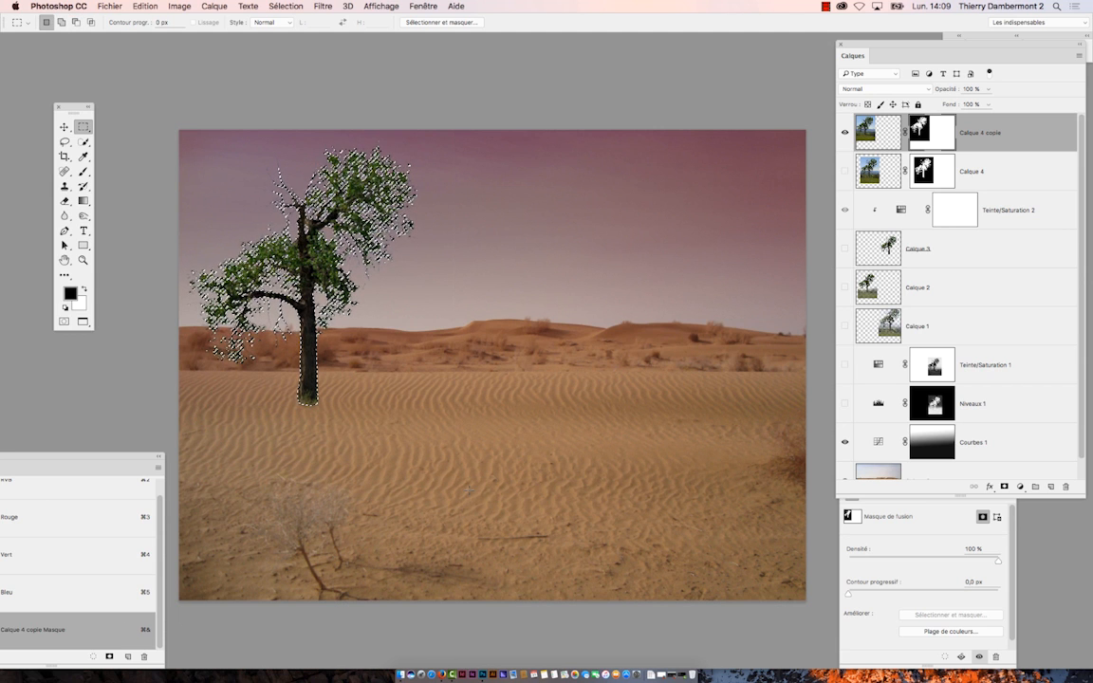